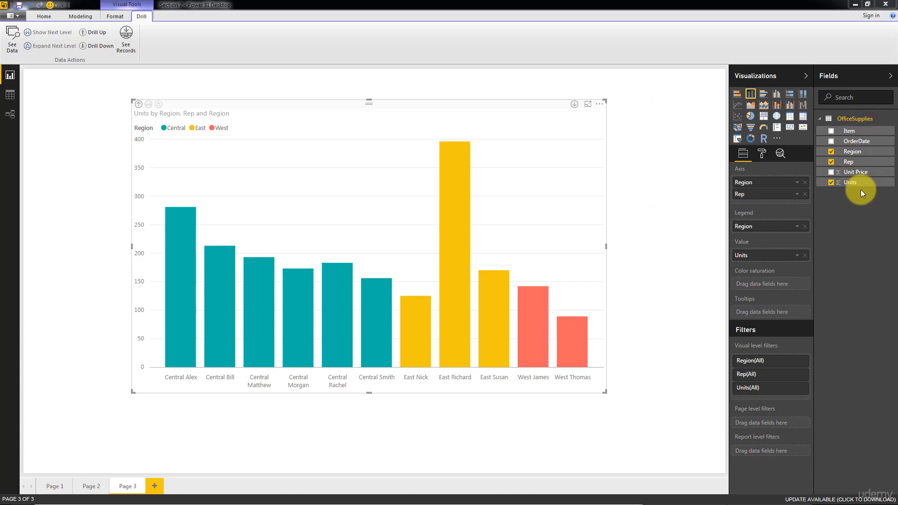
# Add a new calculated column to the OfficeSupplies table, named Total Sales and starting from OfficeSupplies[Units]
pyautogui.rightClick(854, 124)
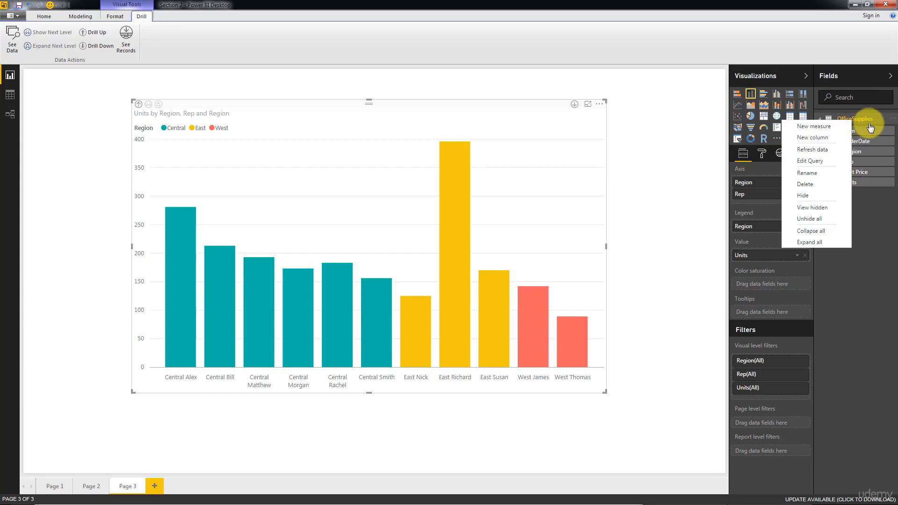
pyautogui.click(876, 149)
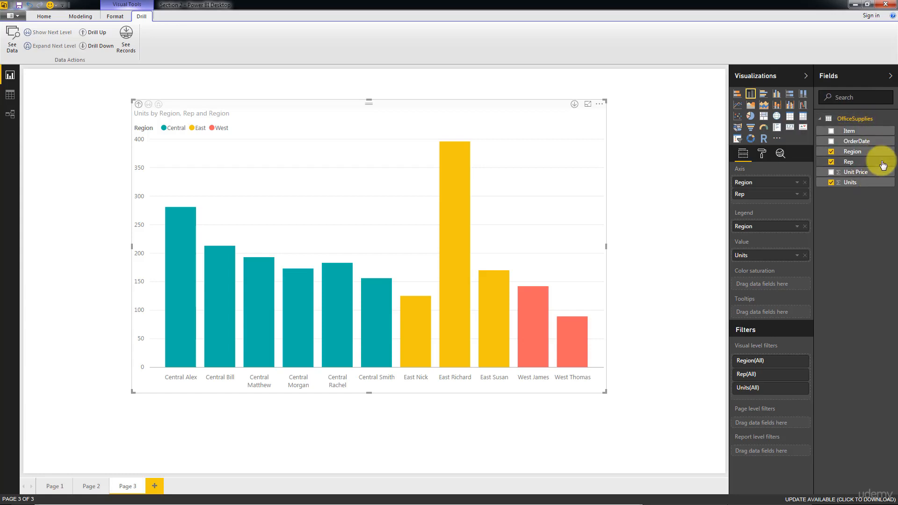
pyautogui.rightClick(883, 161)
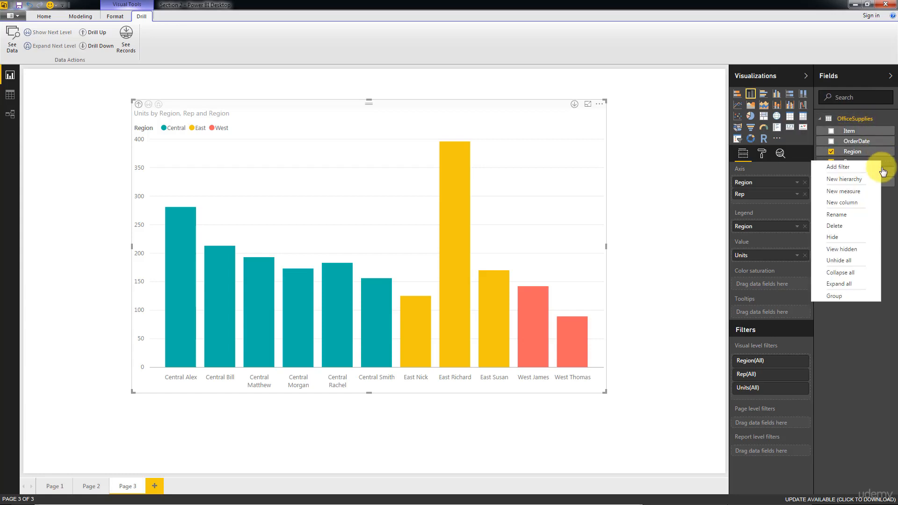
pyautogui.click(831, 204)
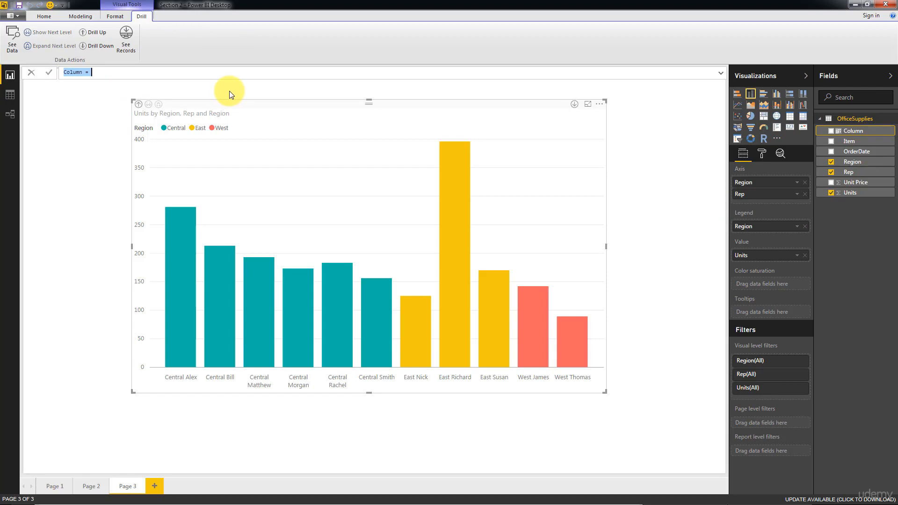
pyautogui.write('Total Sales =')
pyautogui.write('Units')
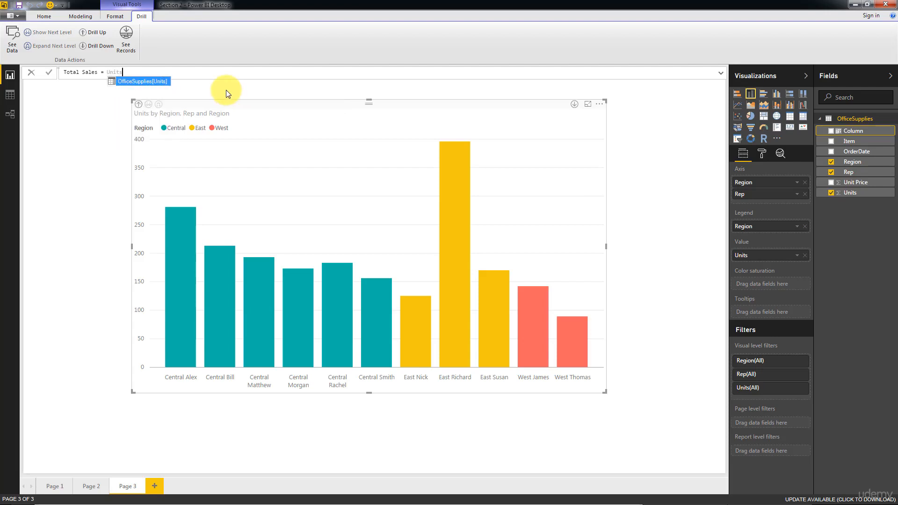
pyautogui.doubleClick(155, 81)
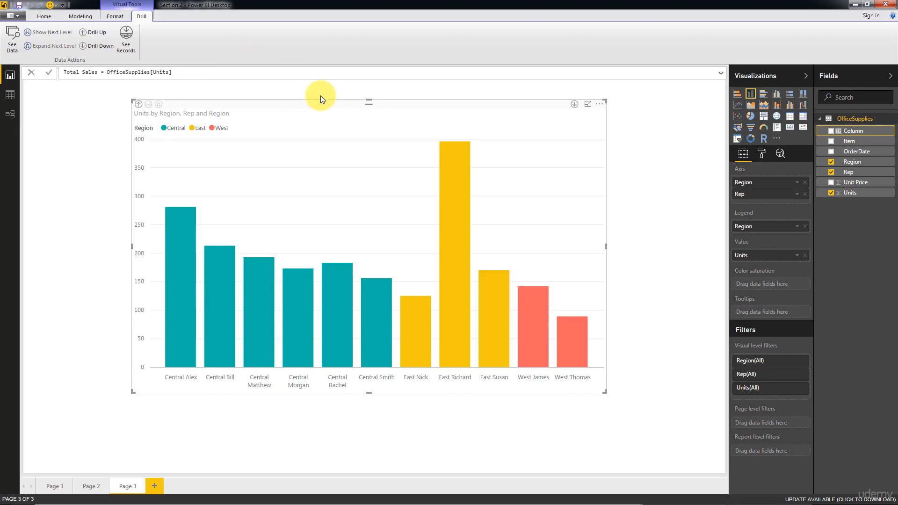
# Complete the Total Sales formula by multiplying by OfficeSupplies[Unit Price], and commit the column
pyautogui.write('* Off')
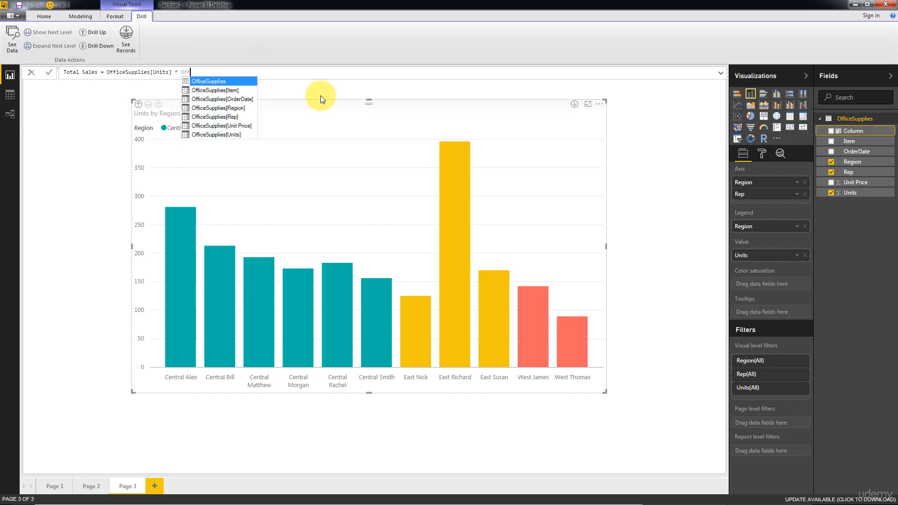
pyautogui.write('ices')
pyautogui.press('BackSpace')
pyautogui.press('BackSpace')
pyautogui.press('BackSpace')
pyautogui.press('BackSpace')
pyautogui.press('BackSpace')
pyautogui.press('BackSpace')
pyautogui.press('BackSpace')
pyautogui.write('I')
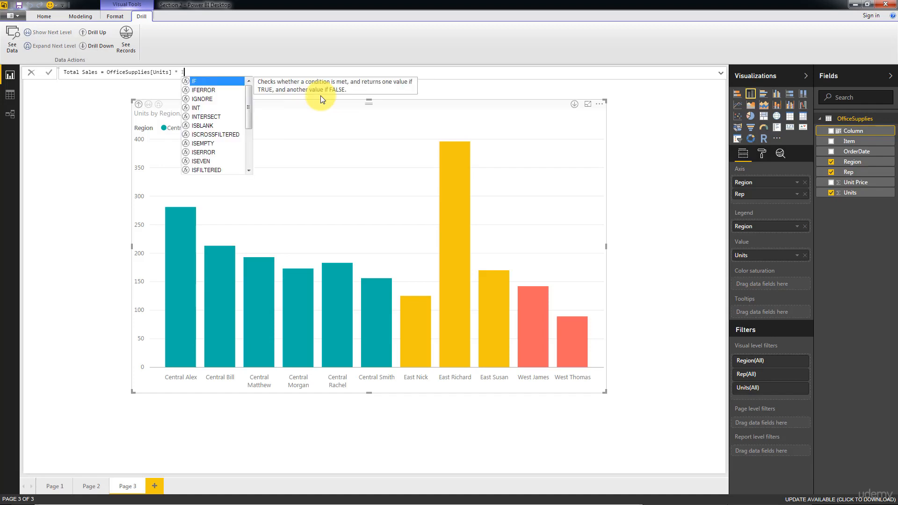
pyautogui.press('BackSpace')
pyautogui.write('Units')
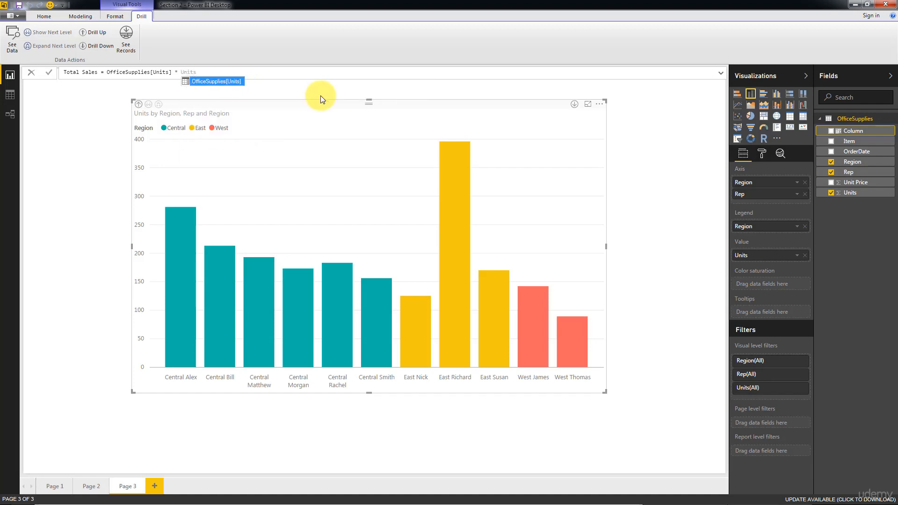
pyautogui.press('BackSpace')
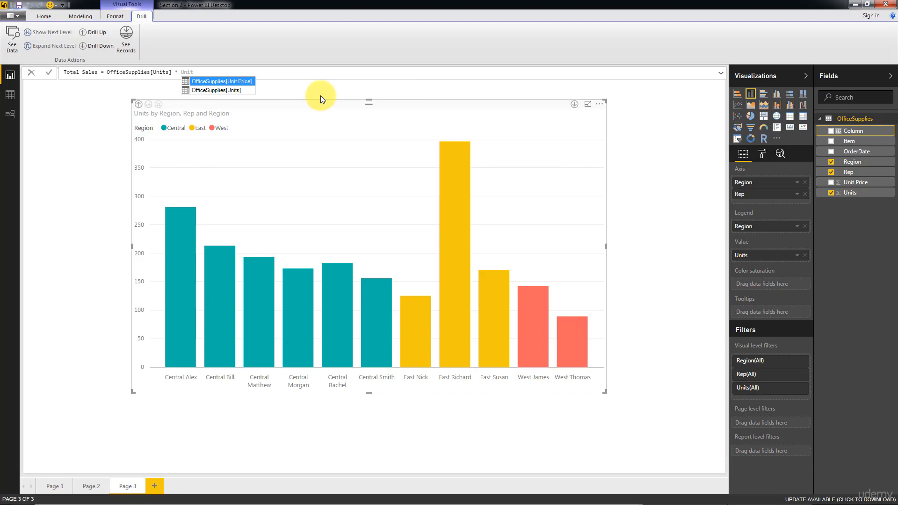
pyautogui.press('Tab')
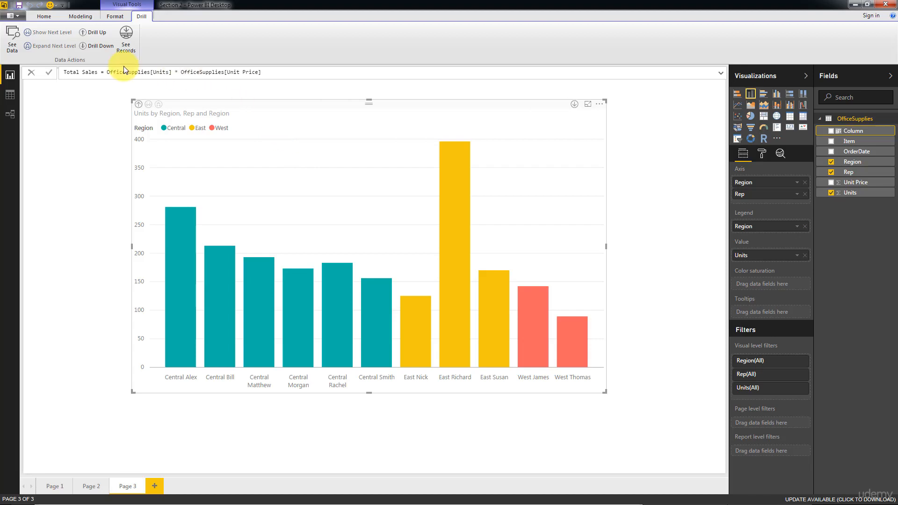
pyautogui.doubleClick(167, 73)
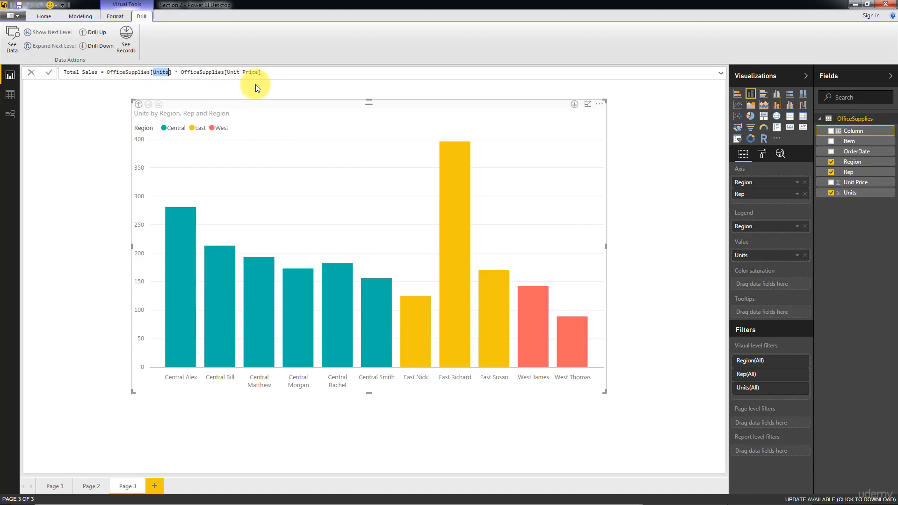
pyautogui.click(300, 72)
pyautogui.press('Return')
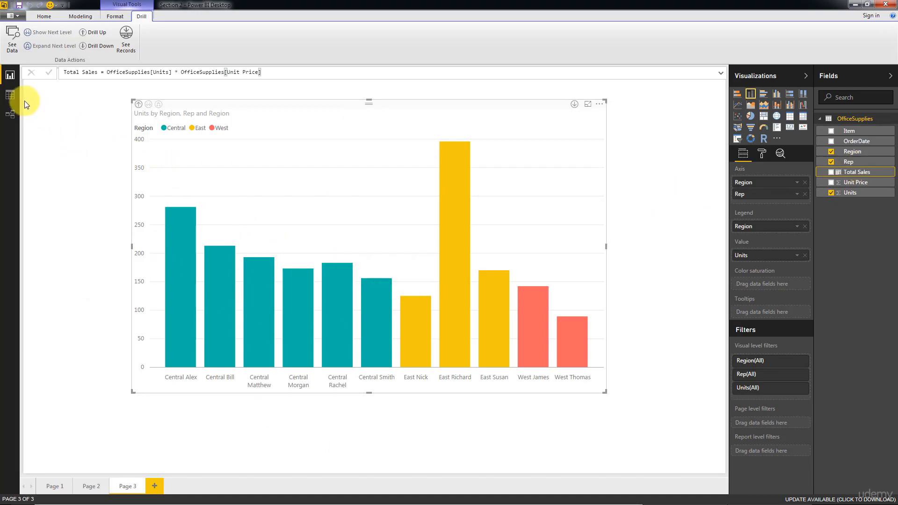
# Examine the Total Sales column in the table data, and return to the report
pyautogui.click(10, 95)
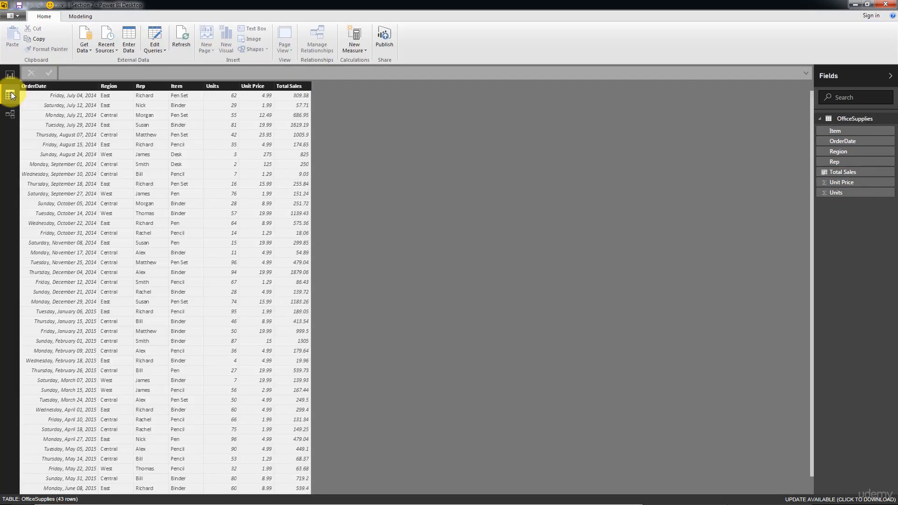
pyautogui.click(288, 90)
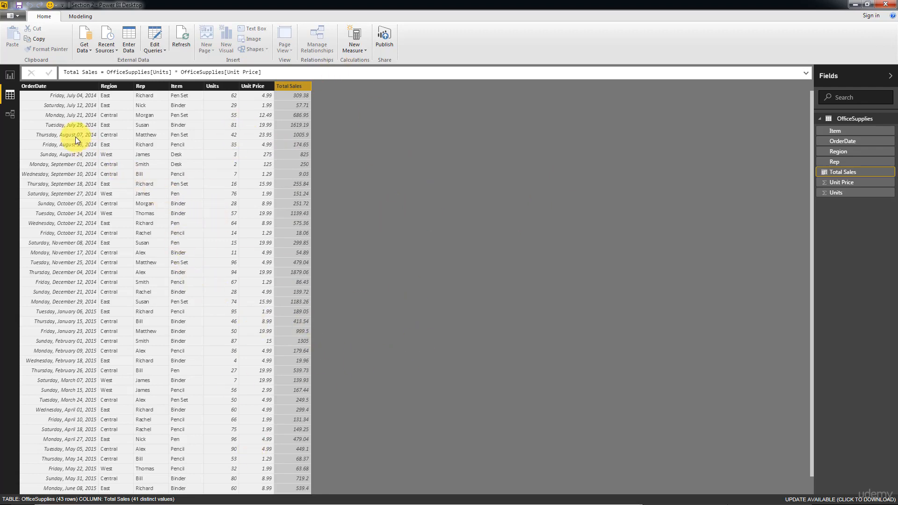
pyautogui.click(9, 74)
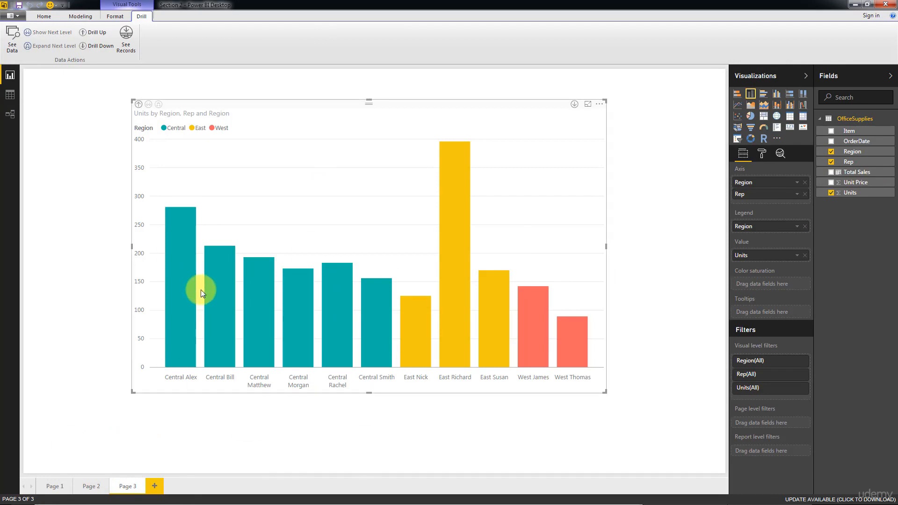
# Duplicate Page 3 and name the copy Page 4
pyautogui.rightClick(133, 486)
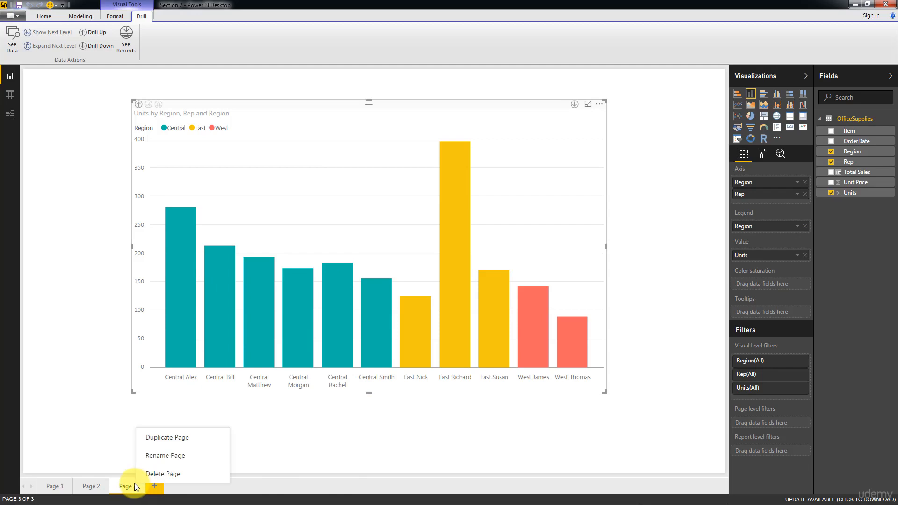
pyautogui.click(158, 439)
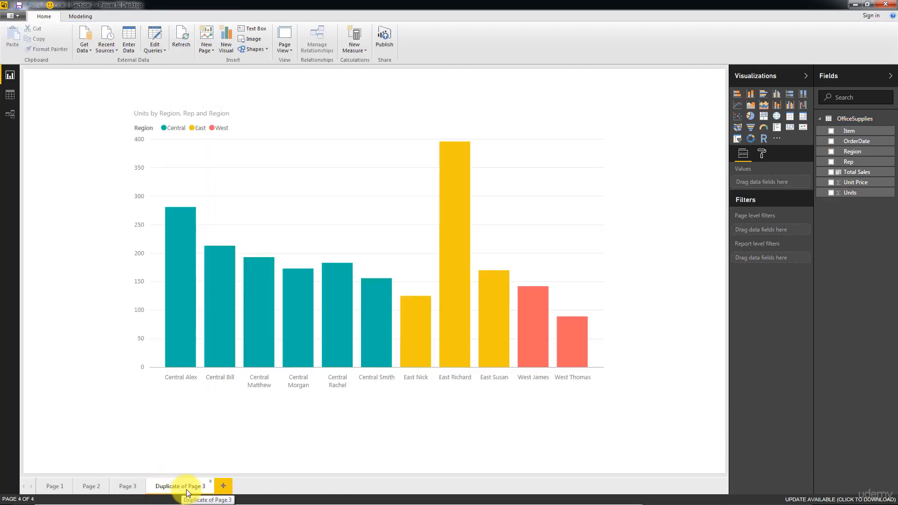
pyautogui.doubleClick(186, 488)
pyautogui.write('P')
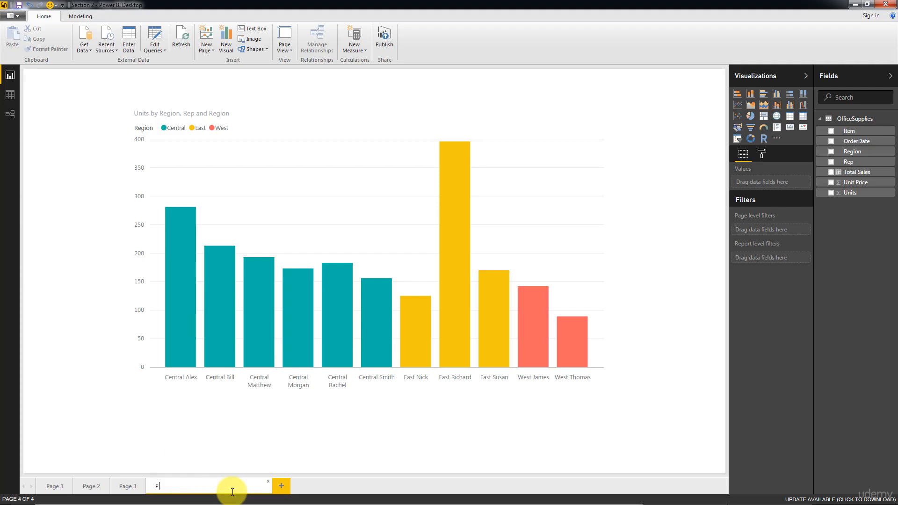
pyautogui.write('age 4')
pyautogui.press('Return')
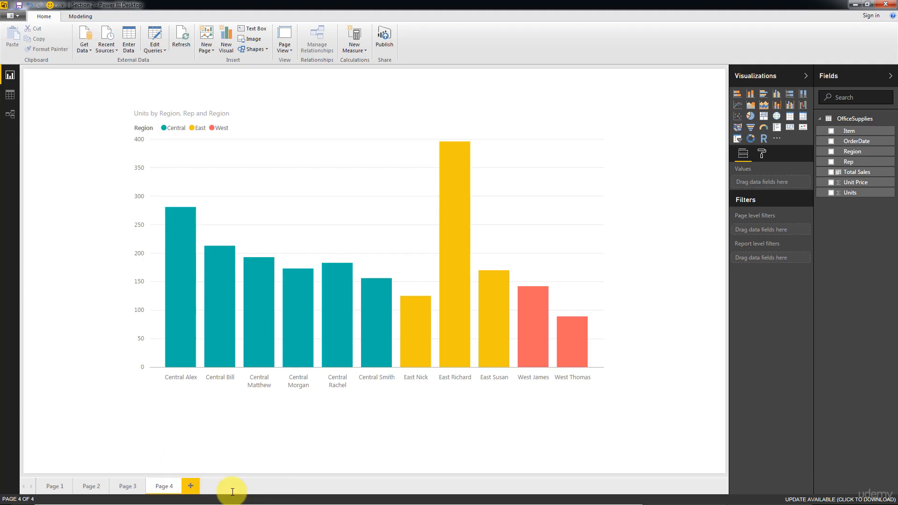
# Rename the duplicated report page as Total Sales
pyautogui.doubleClick(168, 487)
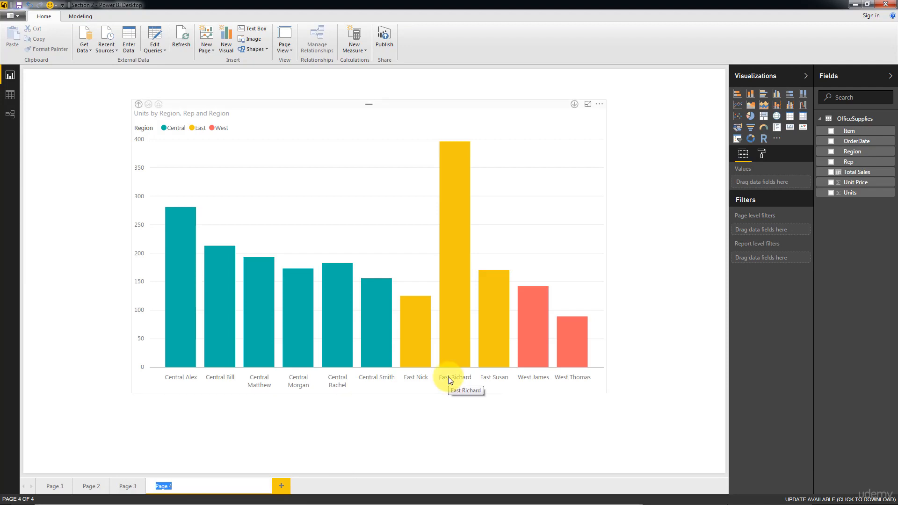
pyautogui.write('Total Sales')
pyautogui.press('Return')
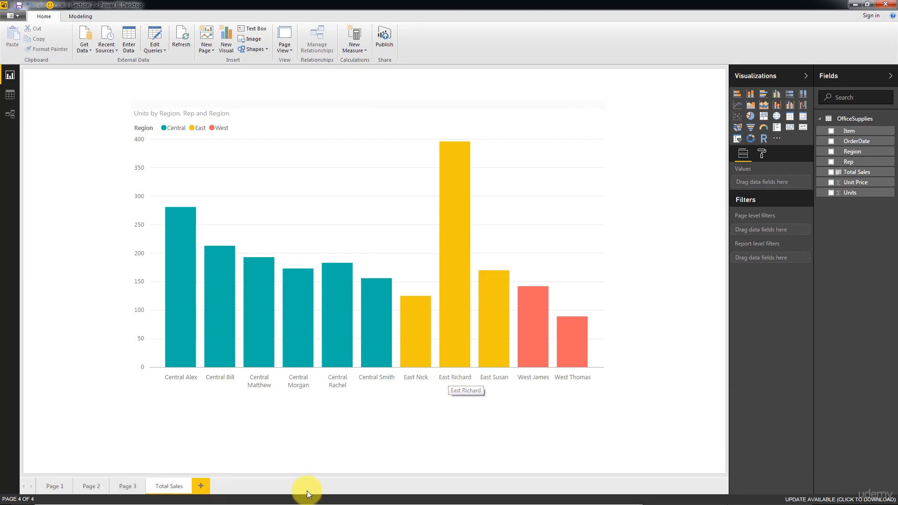
# Rename Page 3 as Number of Sales
pyautogui.doubleClick(122, 485)
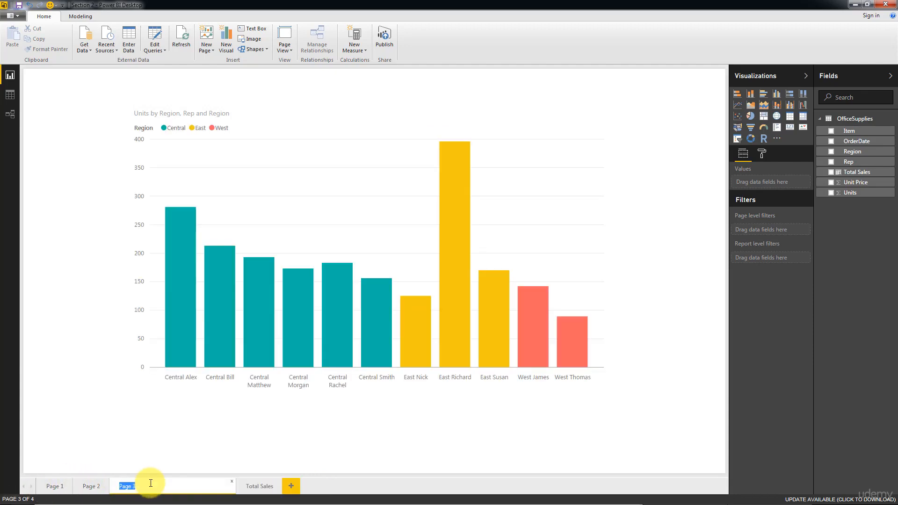
pyautogui.write('Number of Sales')
pyautogui.press('Return')
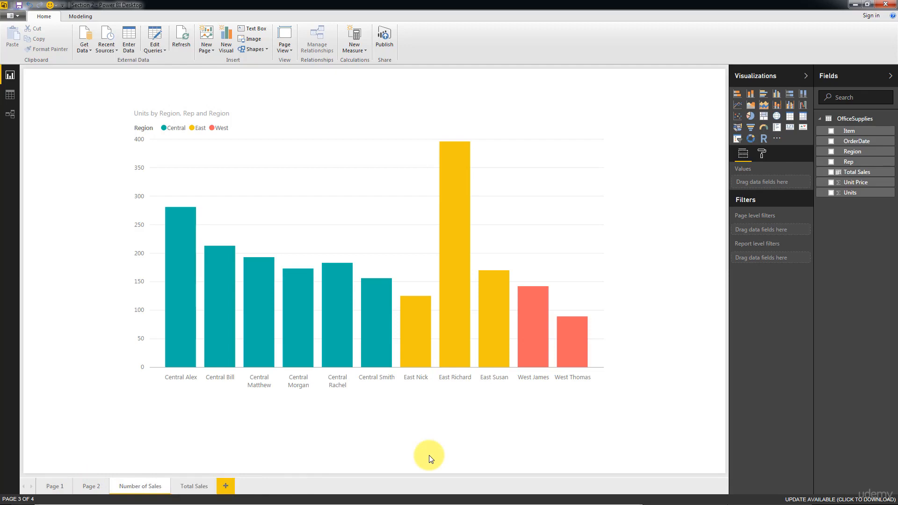
# Extend the Total Sales page's name to Total Sales in Dollars
pyautogui.doubleClick(203, 482)
pyautogui.press('End')
pyautogui.write('in Do')
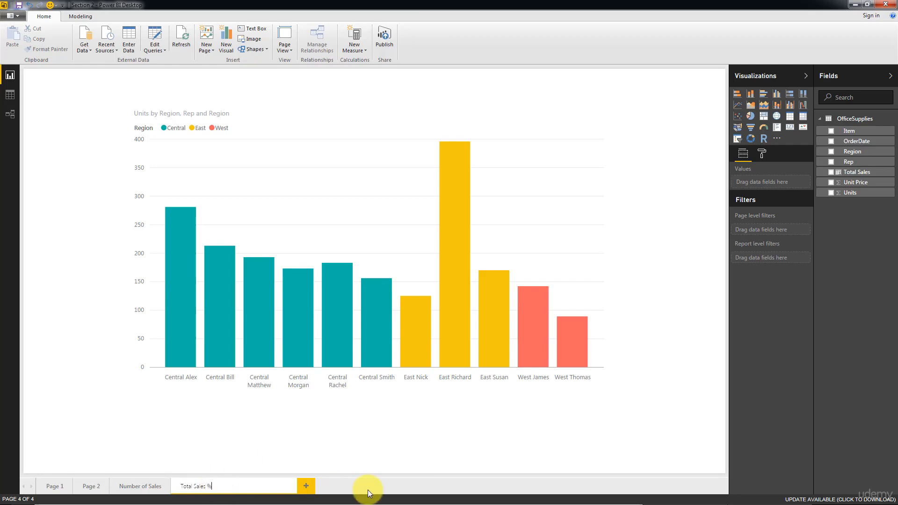
pyautogui.write('llars')
pyautogui.press('Return')
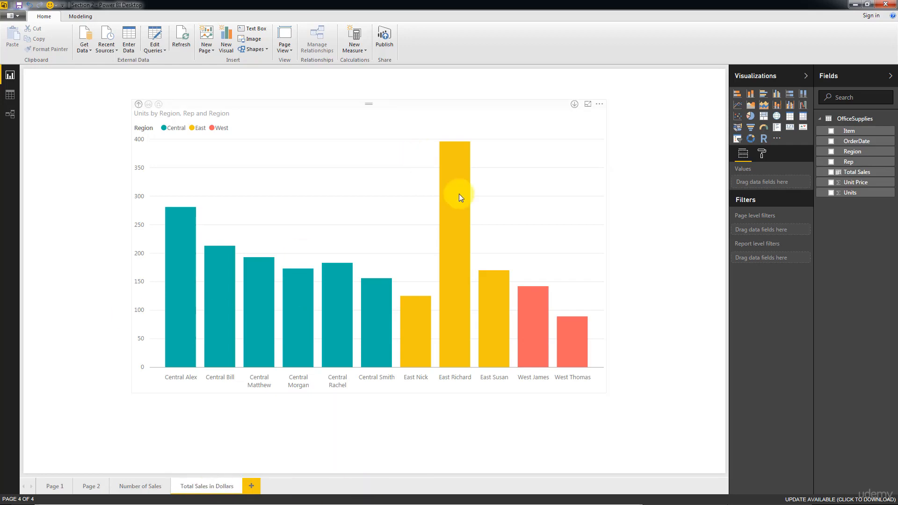
# Replace Units with Total Sales as the value of the column chart on the Total Sales in Dollars page
pyautogui.click(585, 209)
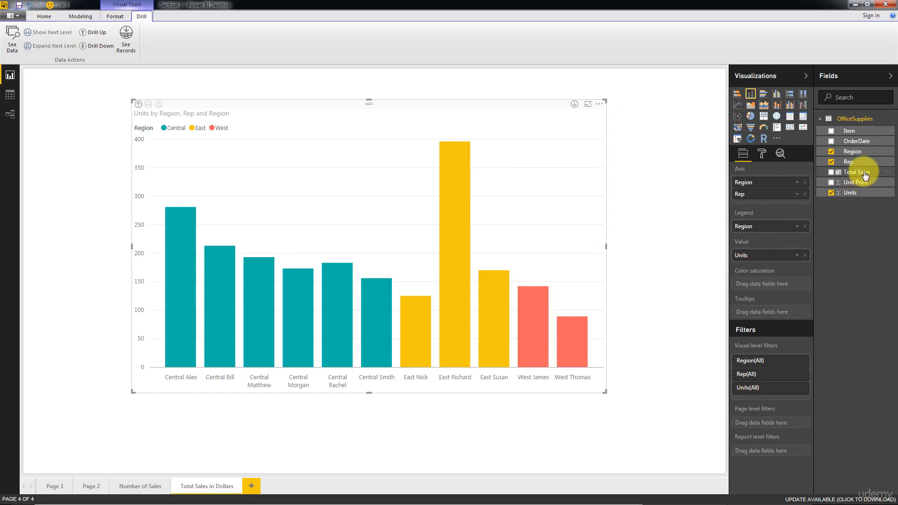
pyautogui.moveTo(863, 176); pyautogui.dragTo(783, 259)
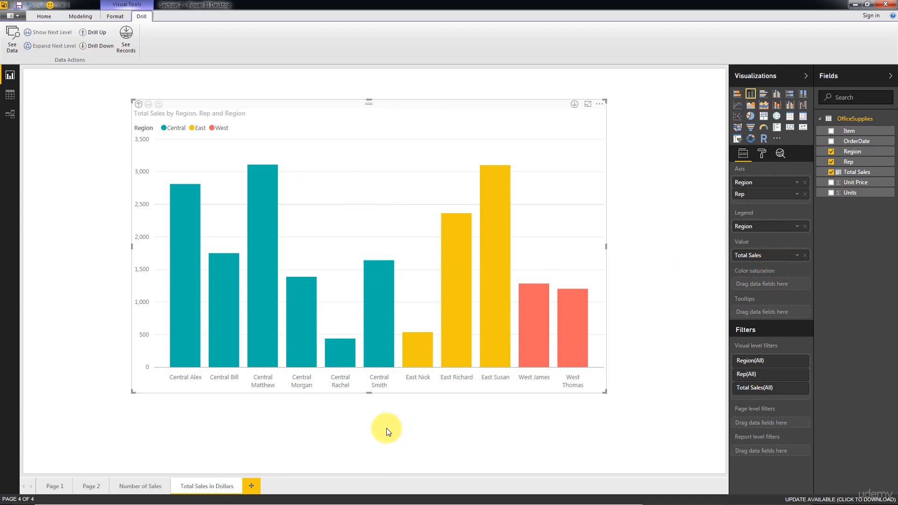
# Compare the reps' bars between the Number of Sales and Total Sales in Dollars pages, checking individual reps' figures
pyautogui.click(143, 486)
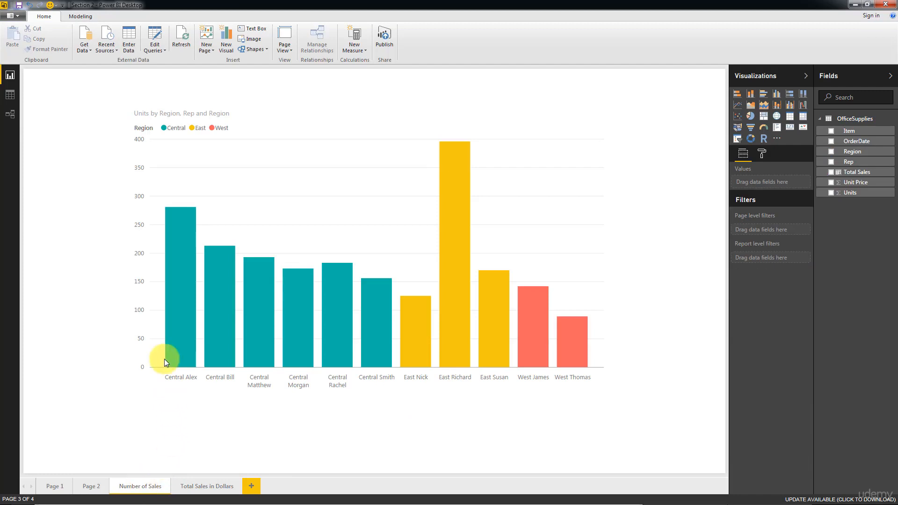
pyautogui.moveTo(173, 249)
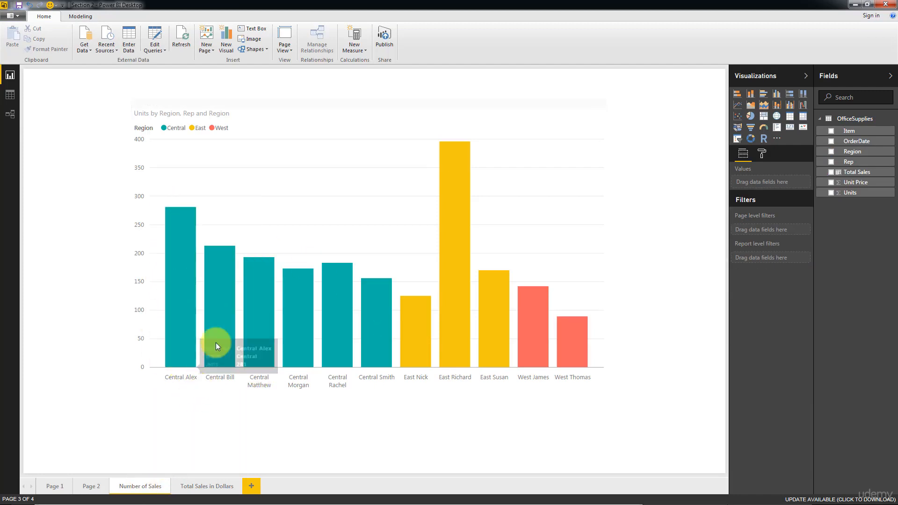
pyautogui.click(196, 487)
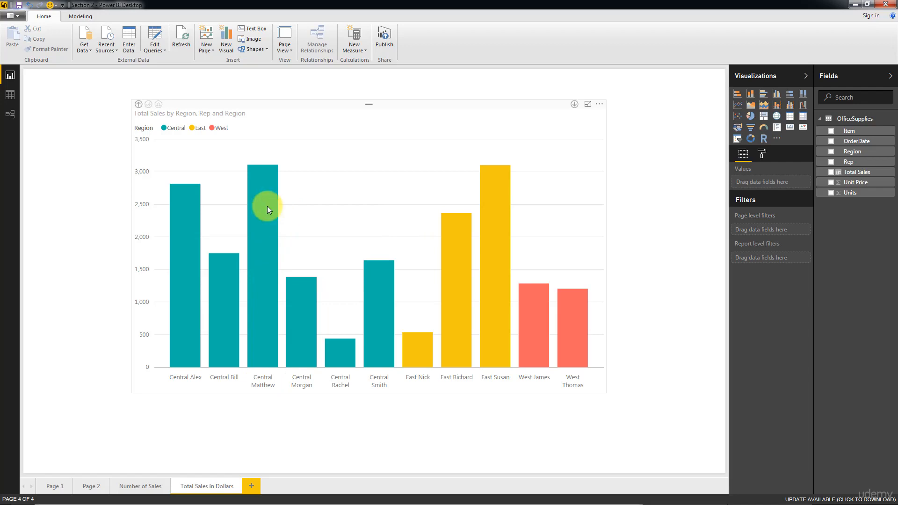
pyautogui.moveTo(267, 205)
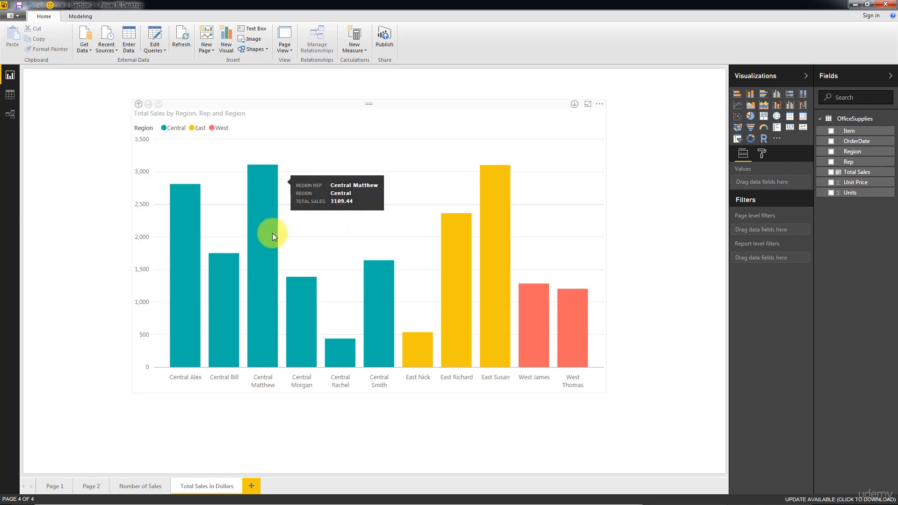
pyautogui.click(139, 488)
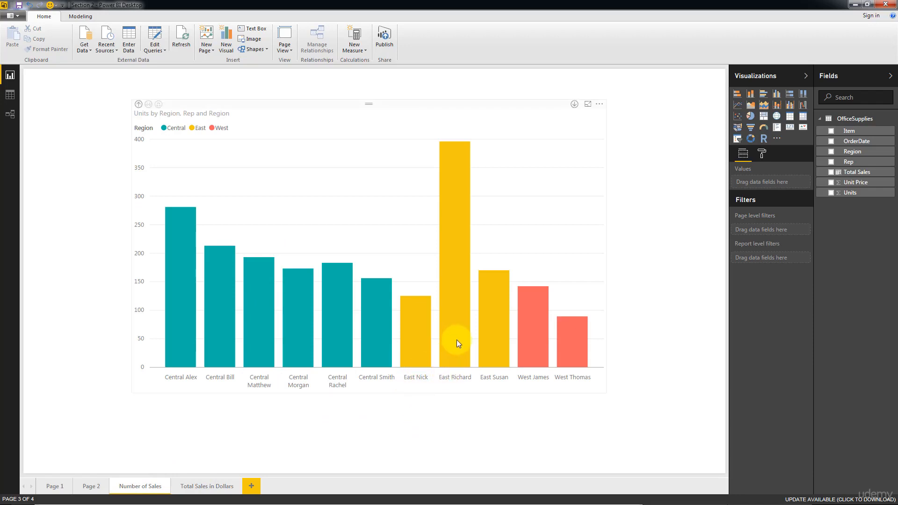
pyautogui.click(200, 489)
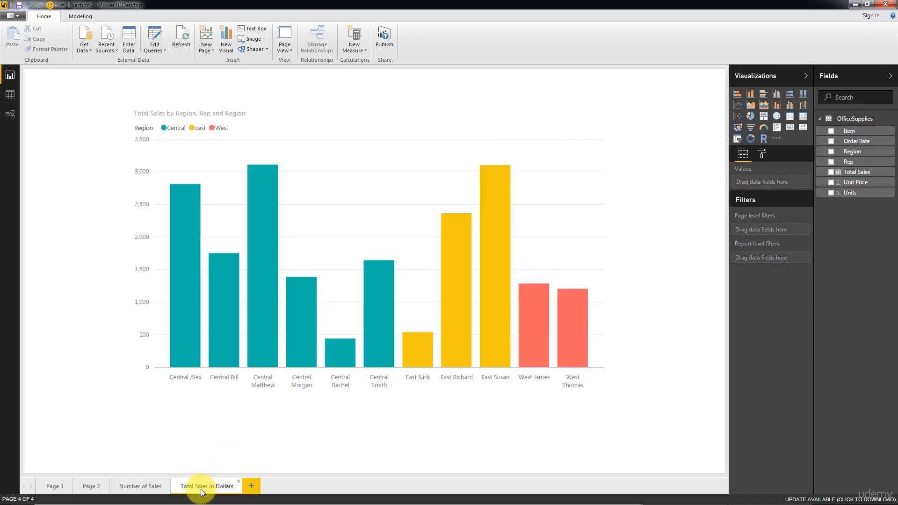
pyautogui.moveTo(498, 262)
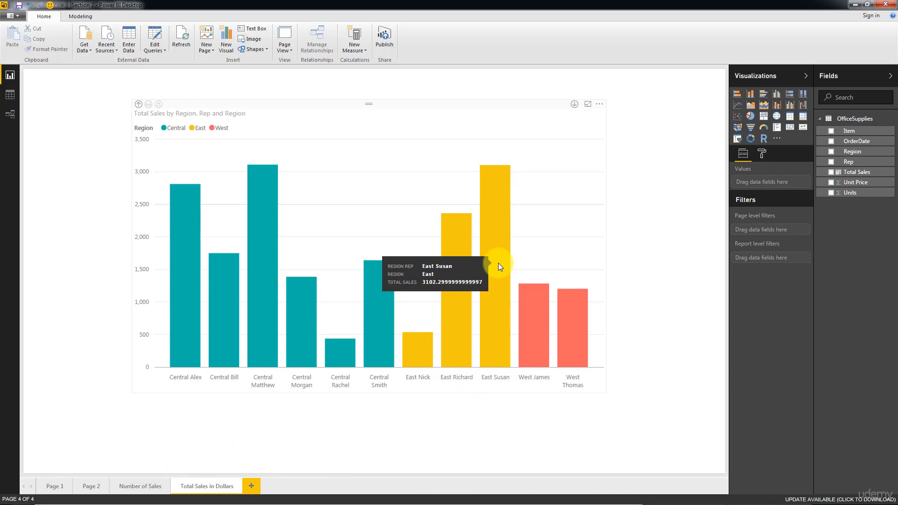
pyautogui.click(127, 487)
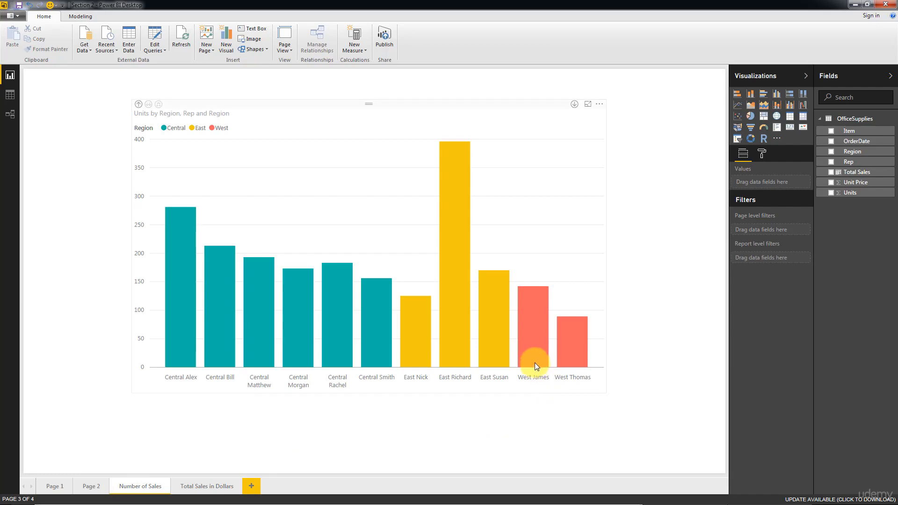
pyautogui.click(207, 484)
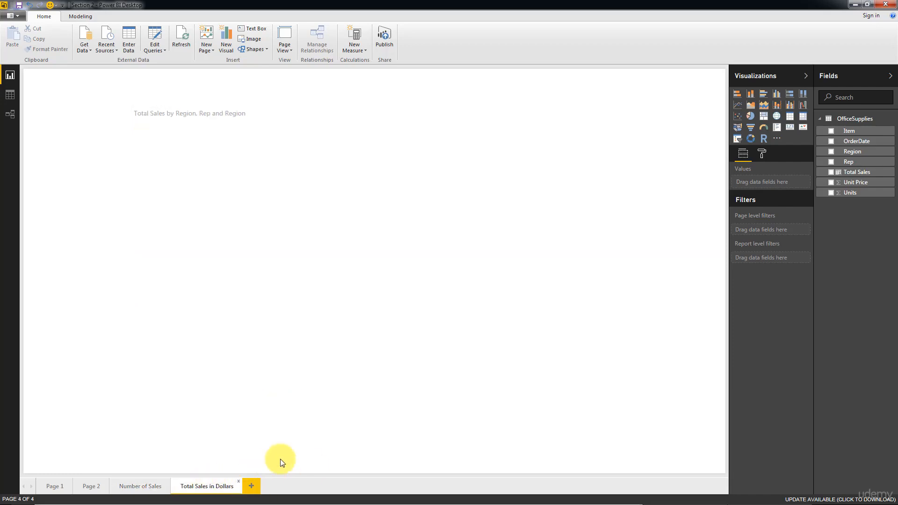
pyautogui.moveTo(551, 335)
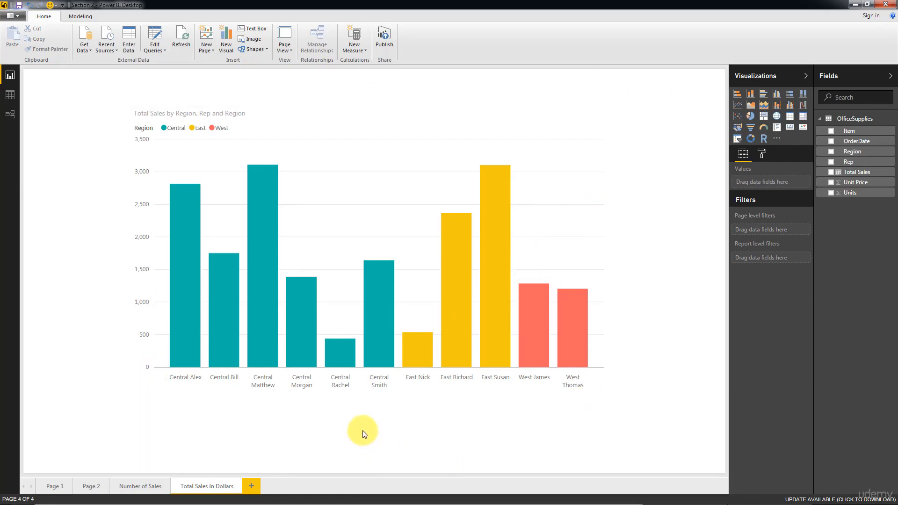
pyautogui.rightClick(845, 191)
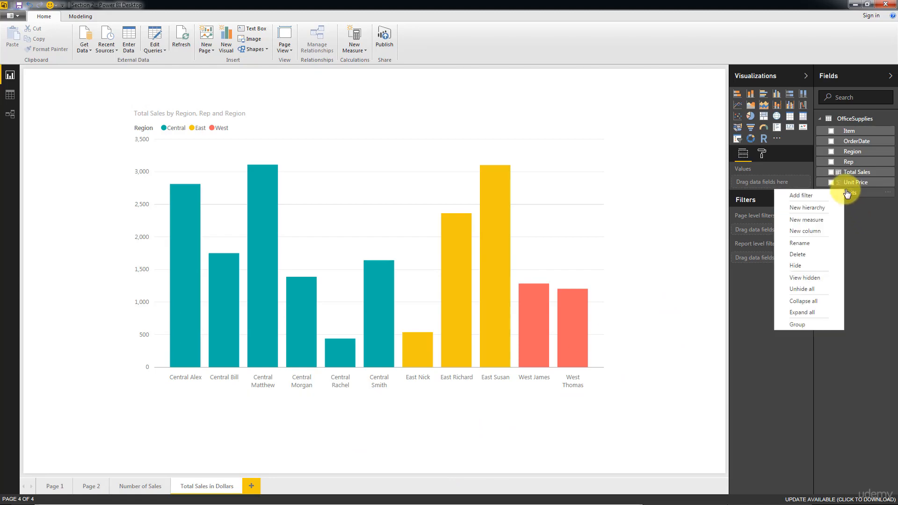
pyautogui.click(863, 228)
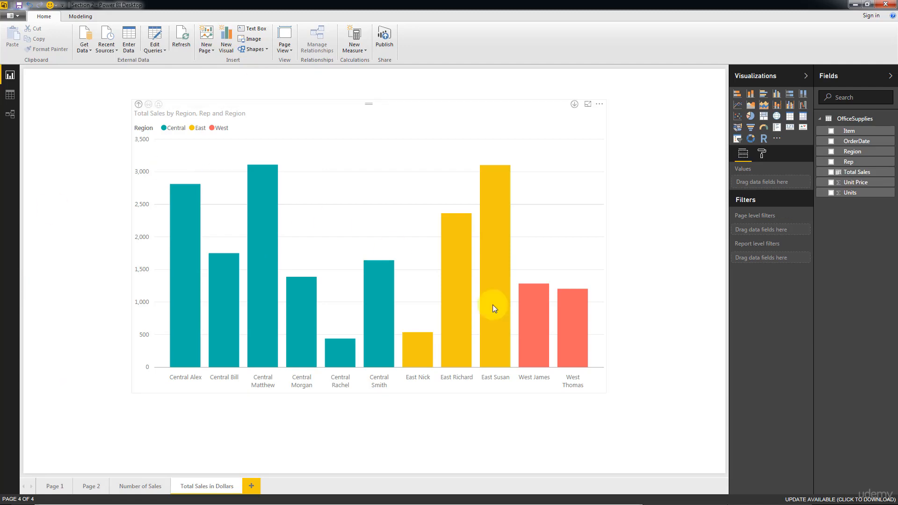